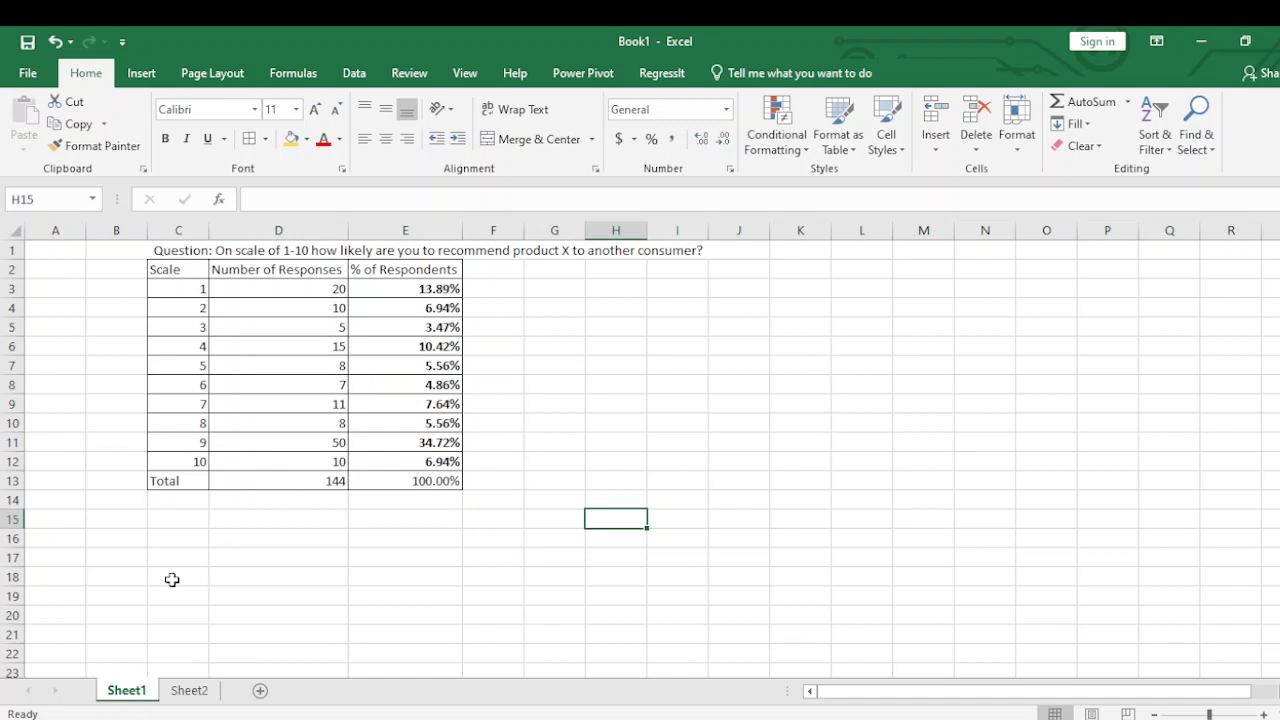
Step: On Sheet2, total the promoters' respondent percentages in cell I8 with =SUM(D11:D12)
click(195, 693)
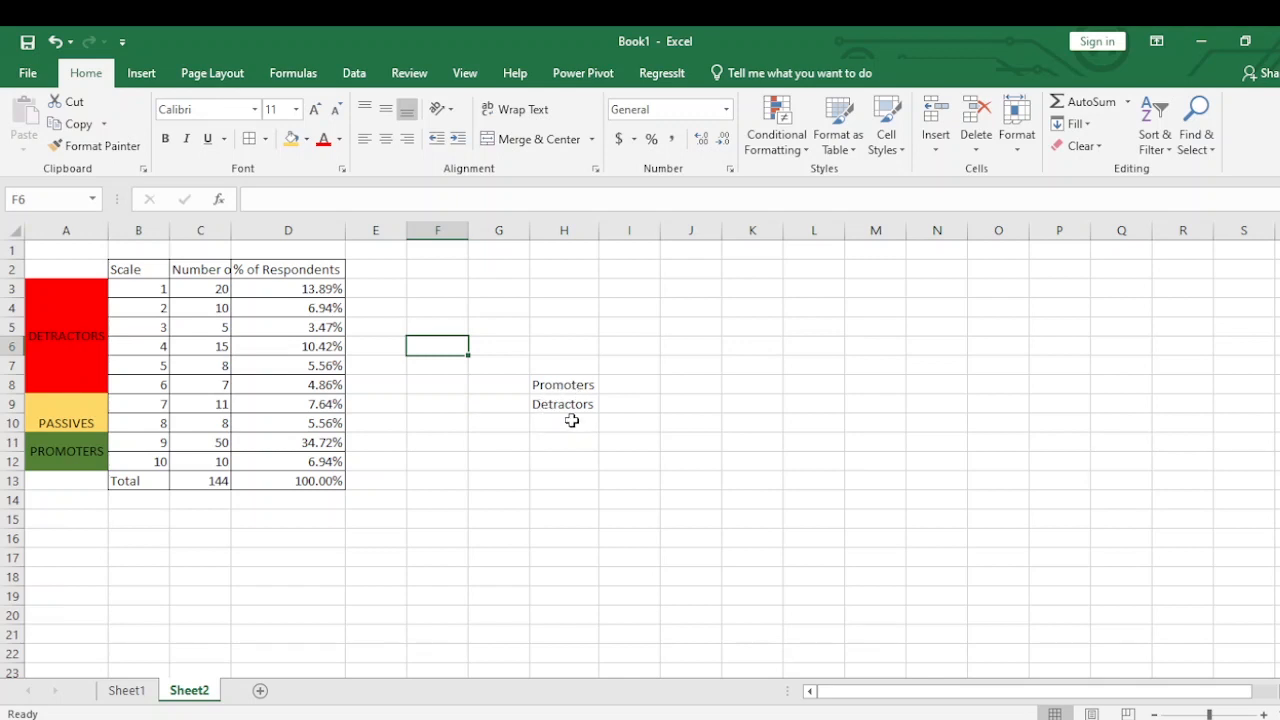
click(629, 383)
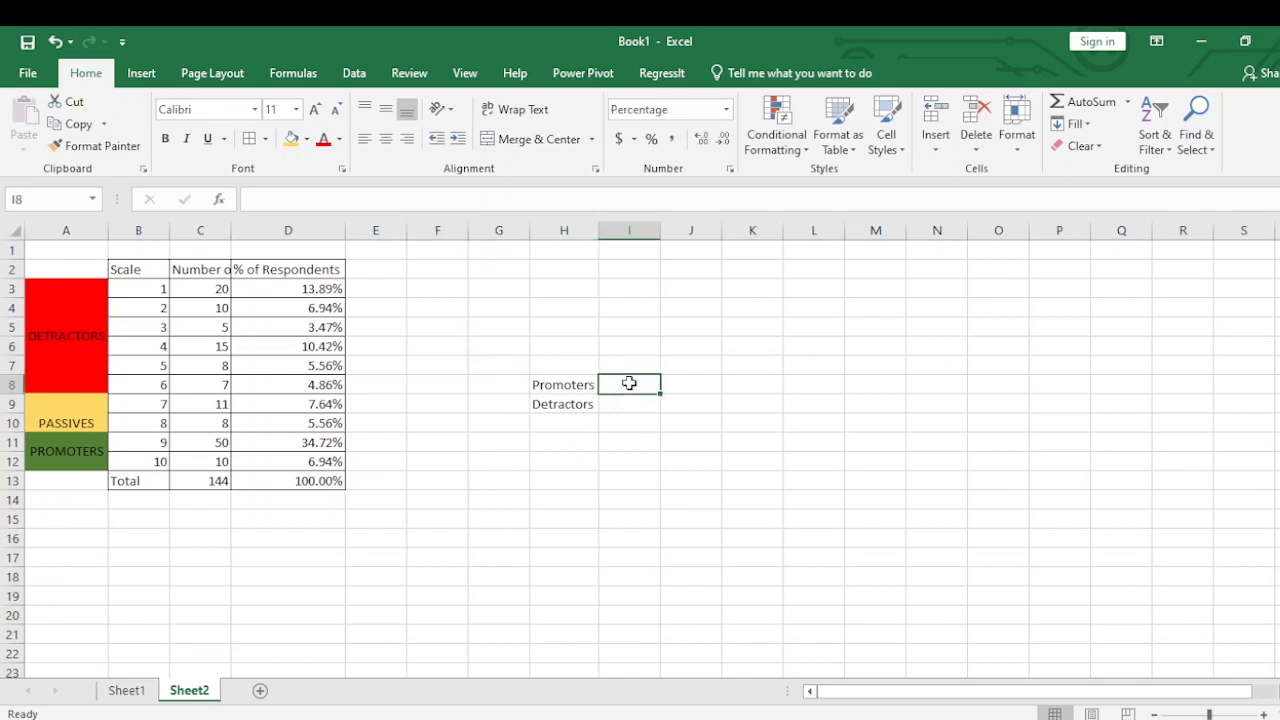
text(=)
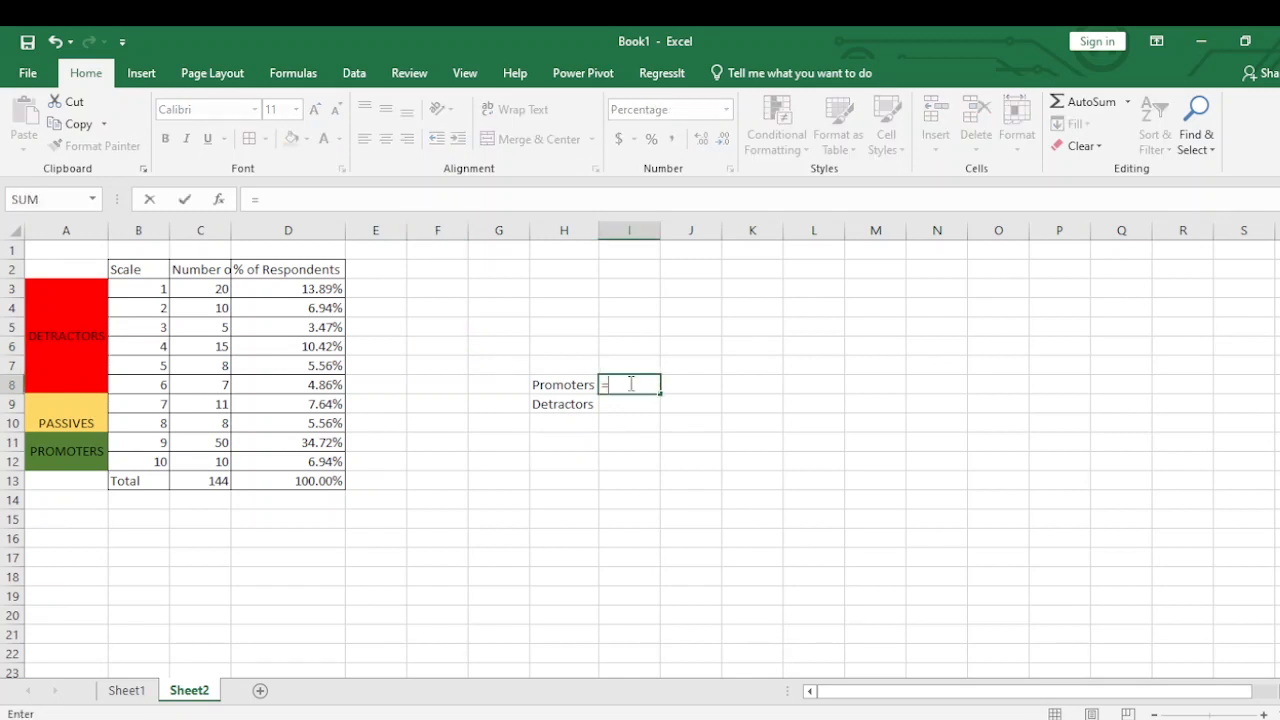
text(SUM)
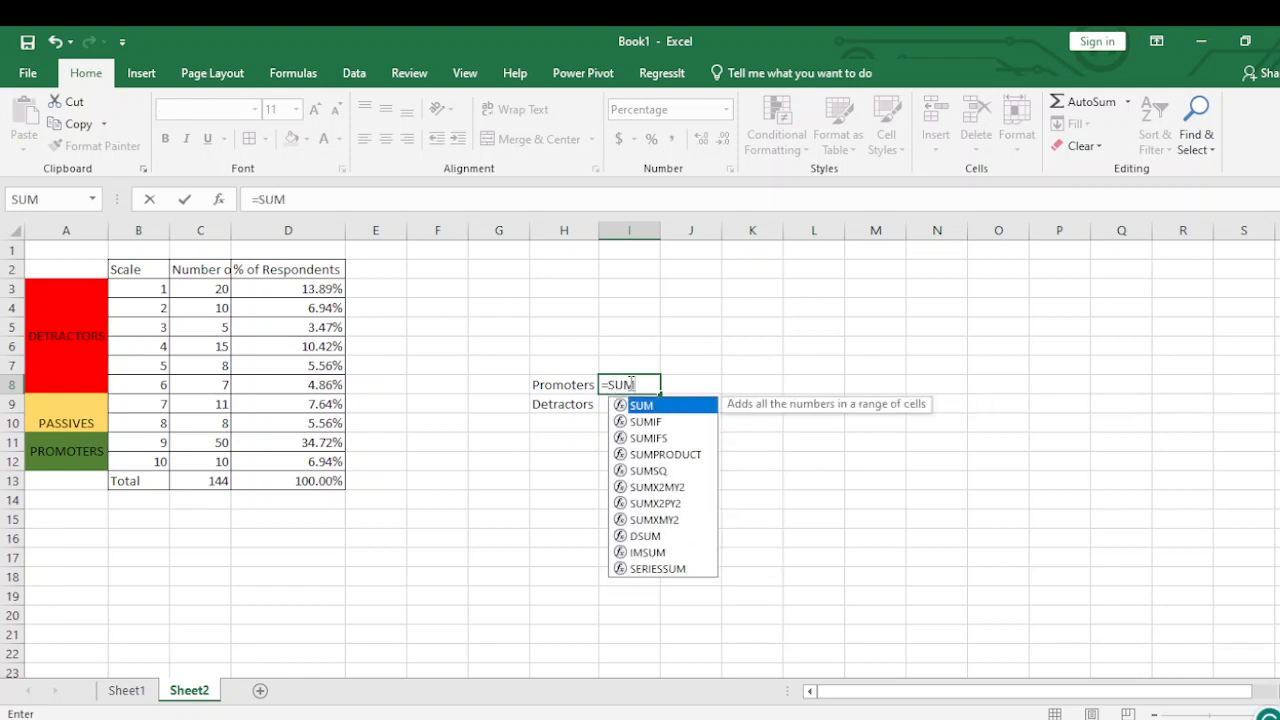
text(()
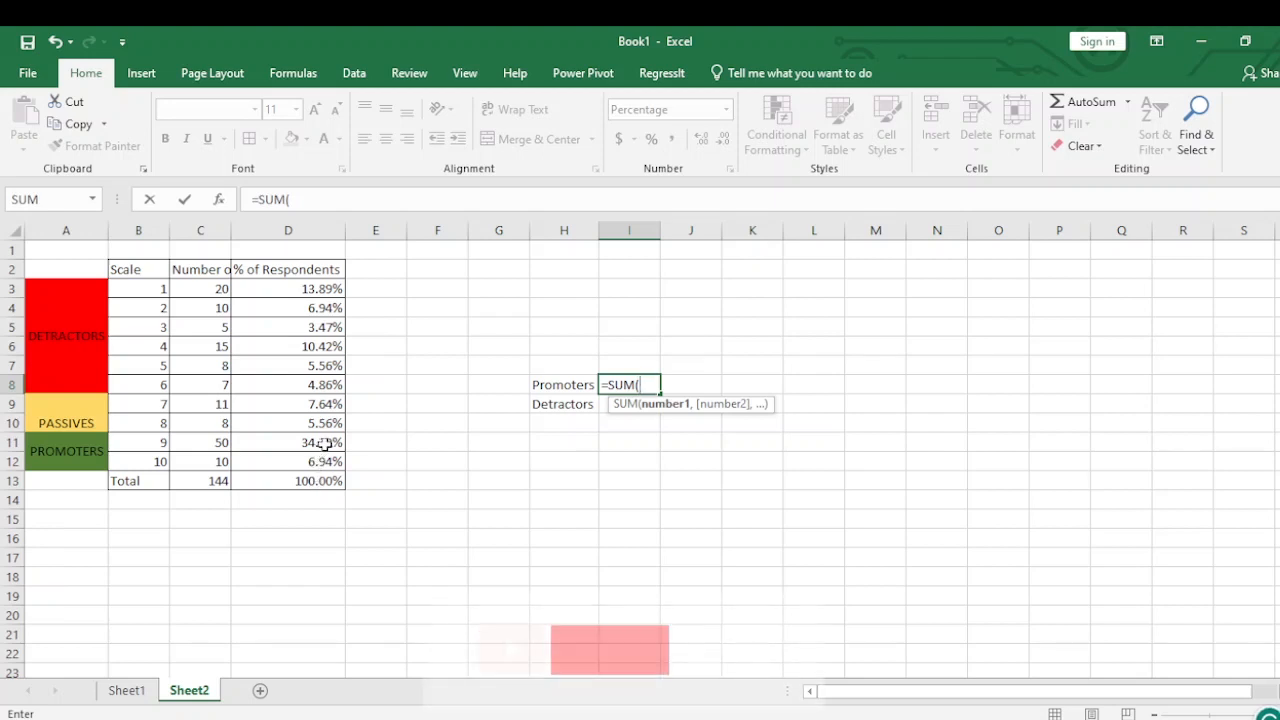
drag(322, 443, 325, 460)
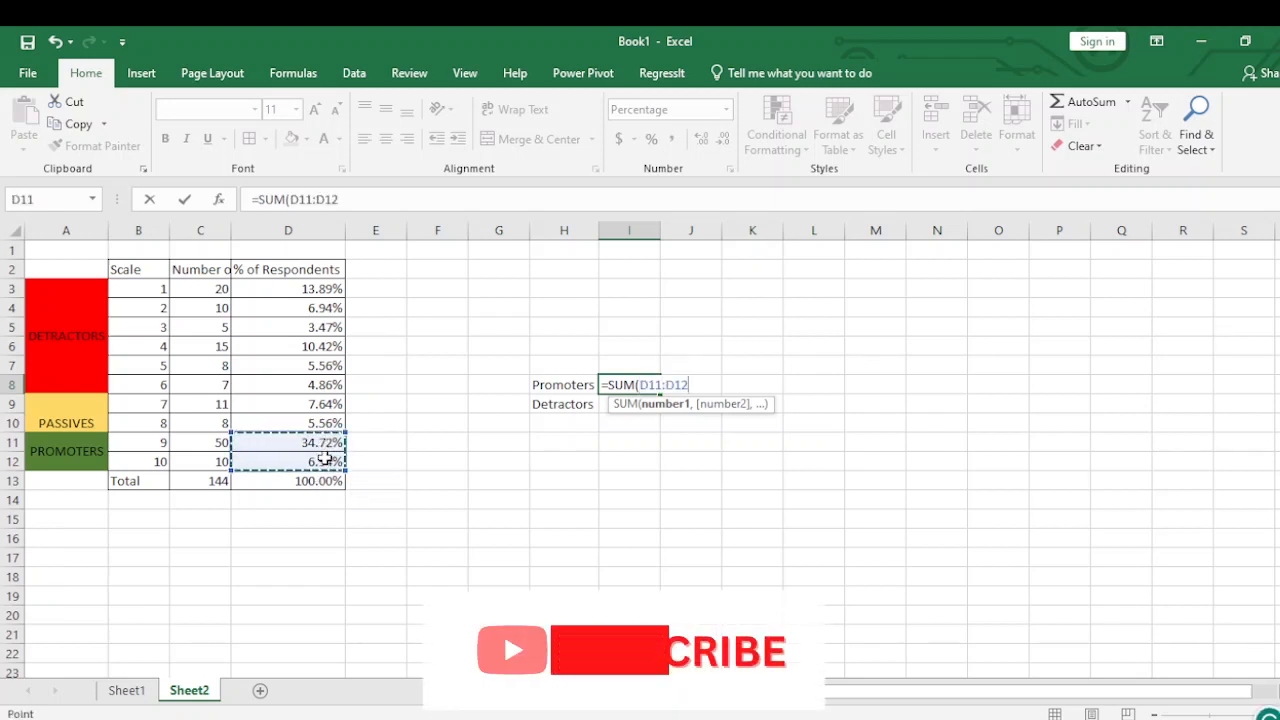
text())
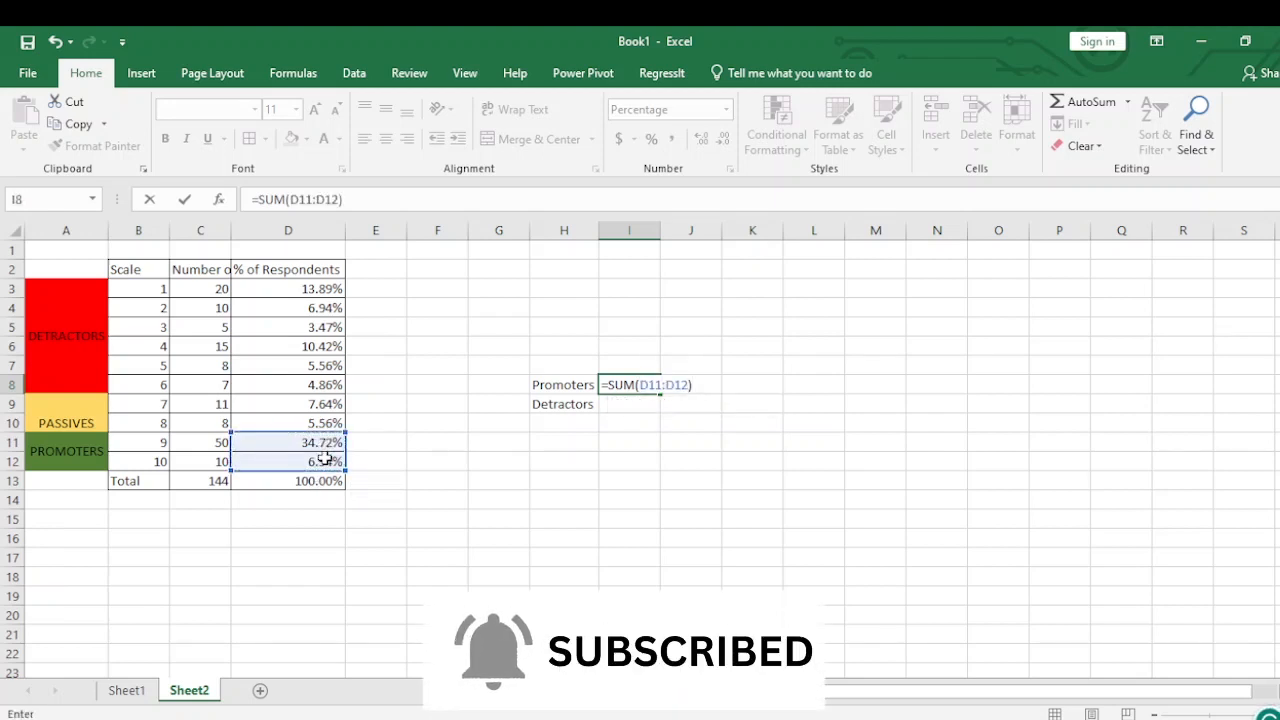
key(Return)
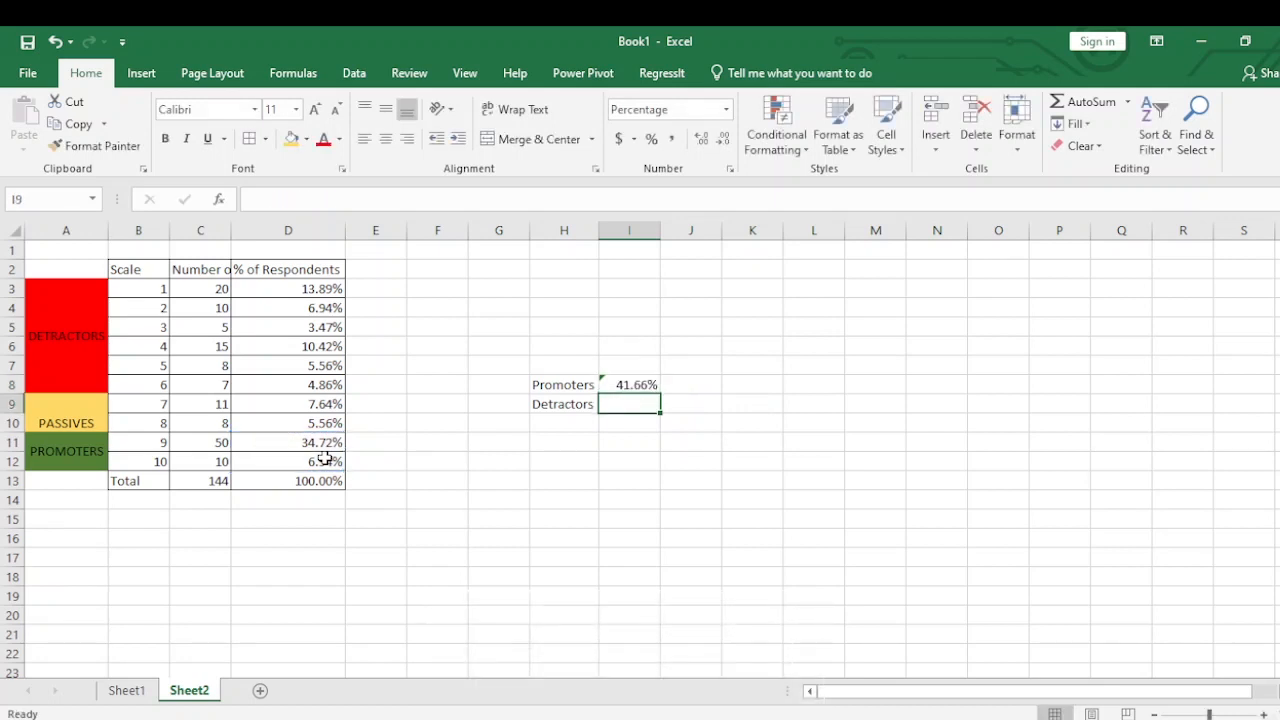
text(=)
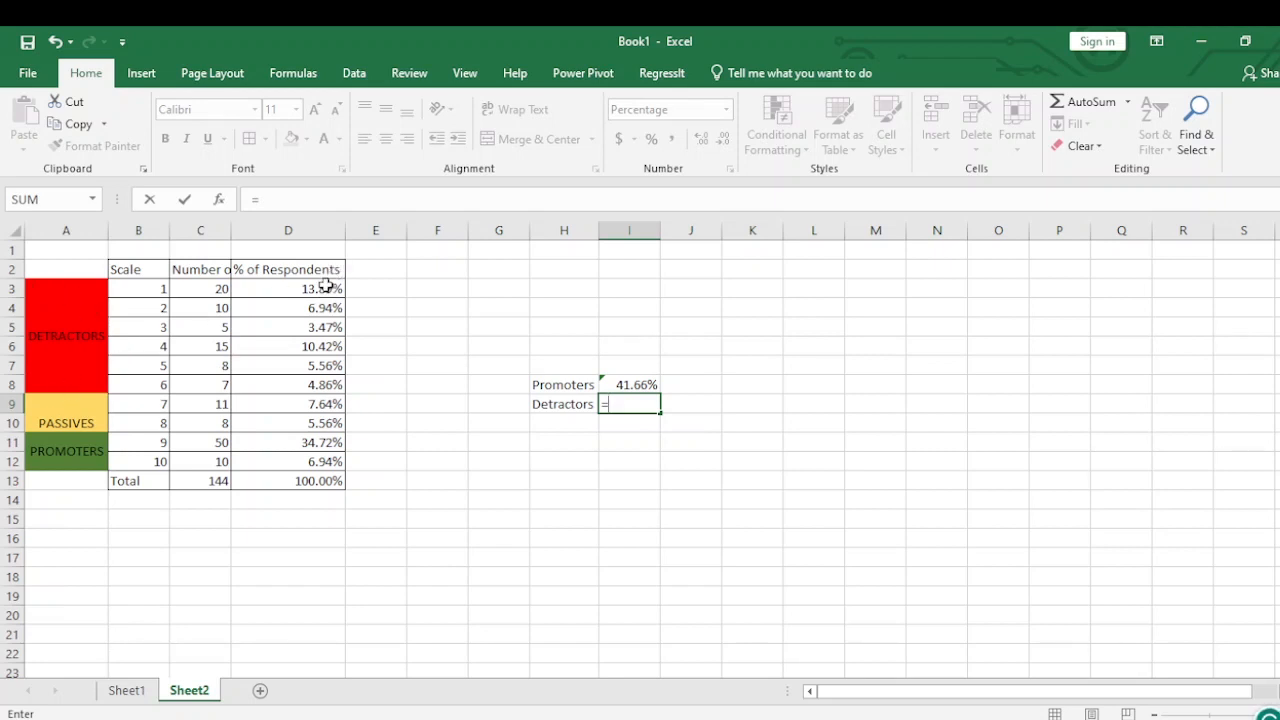
drag(325, 288, 317, 378)
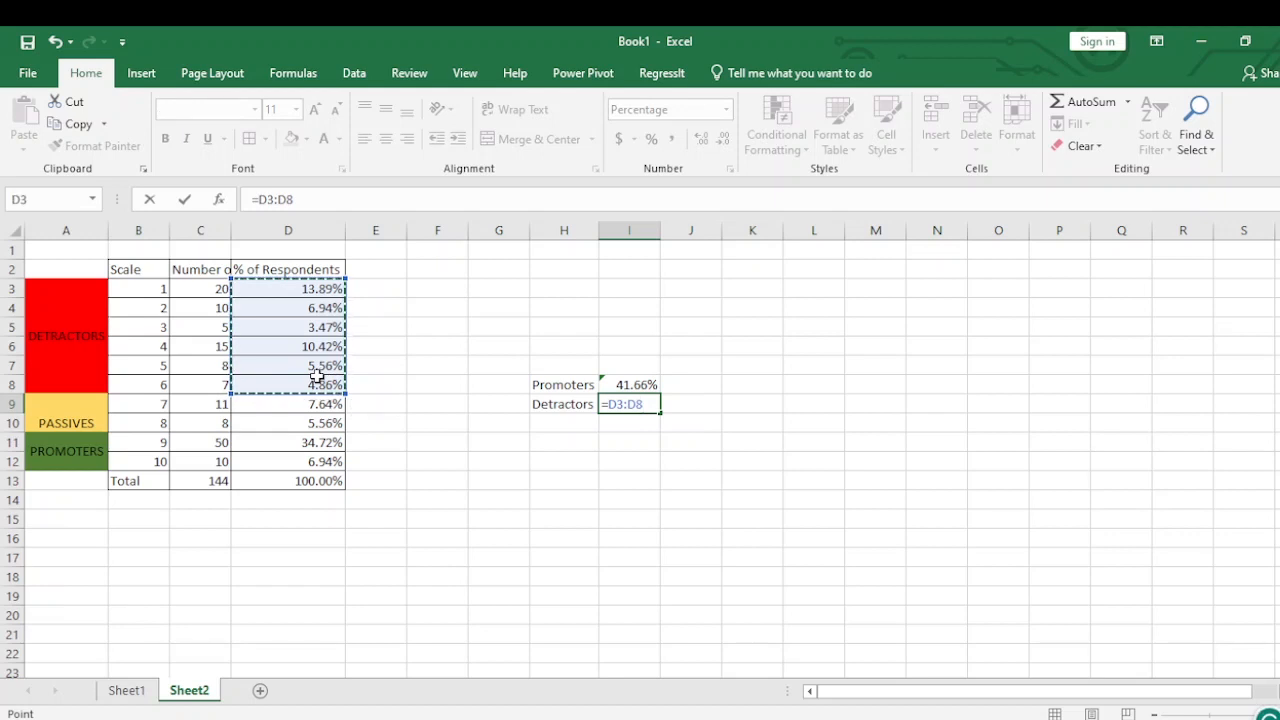
key(BackSpace)
key(BackSpace)
key(BackSpace)
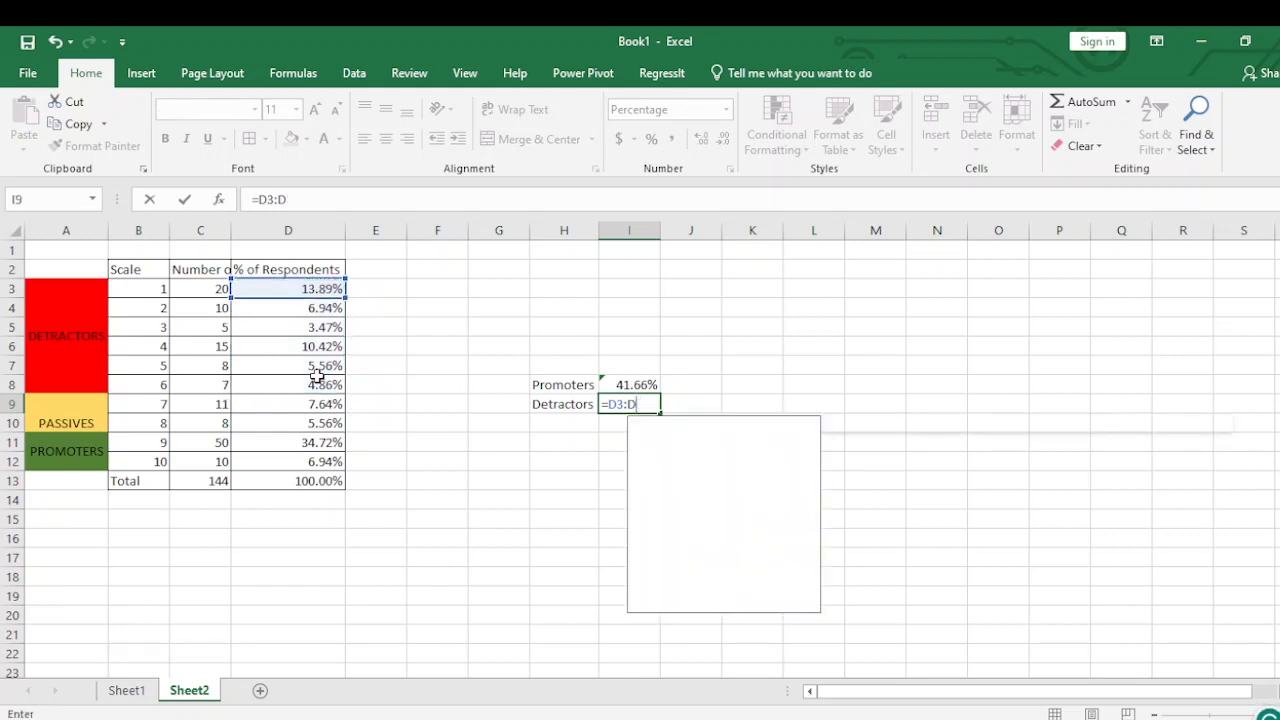
key(BackSpace)
key(BackSpace)
Step: Total the detractors' respondent percentages in cell I9 with the formula =SUM(D3:D8)
text(SU)
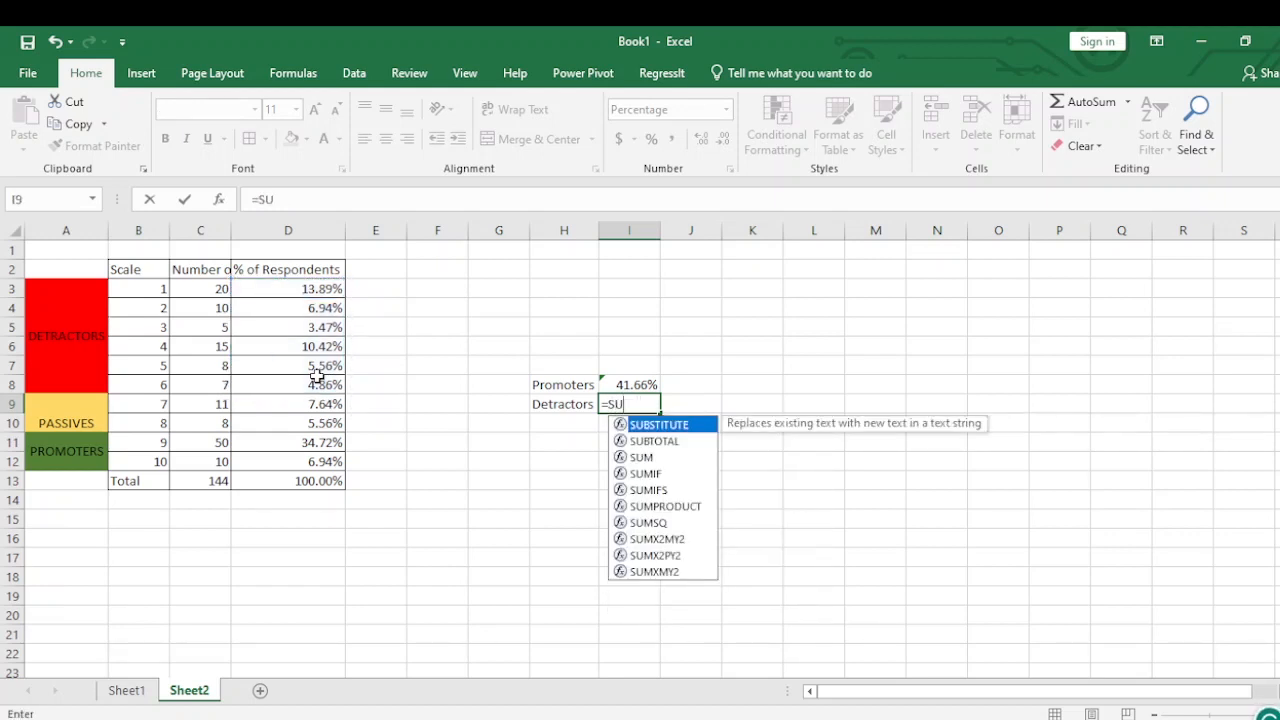
key(Down)
key(Down)
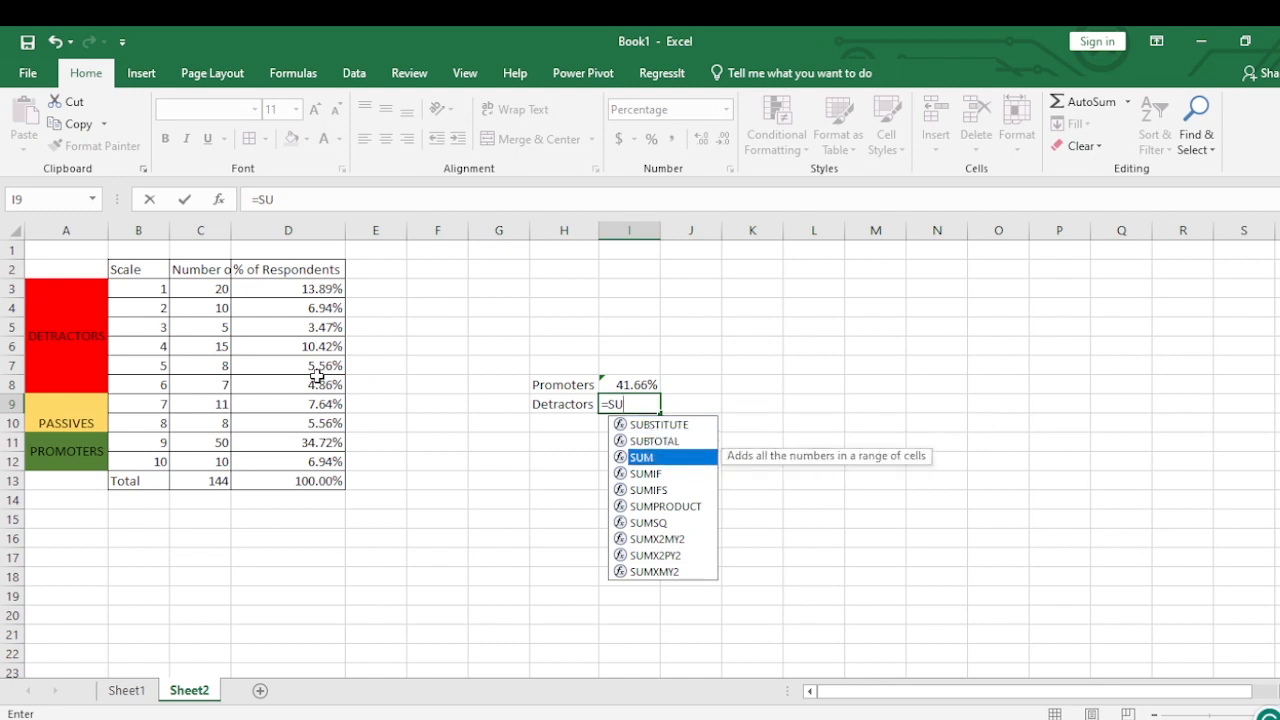
key(Tab)
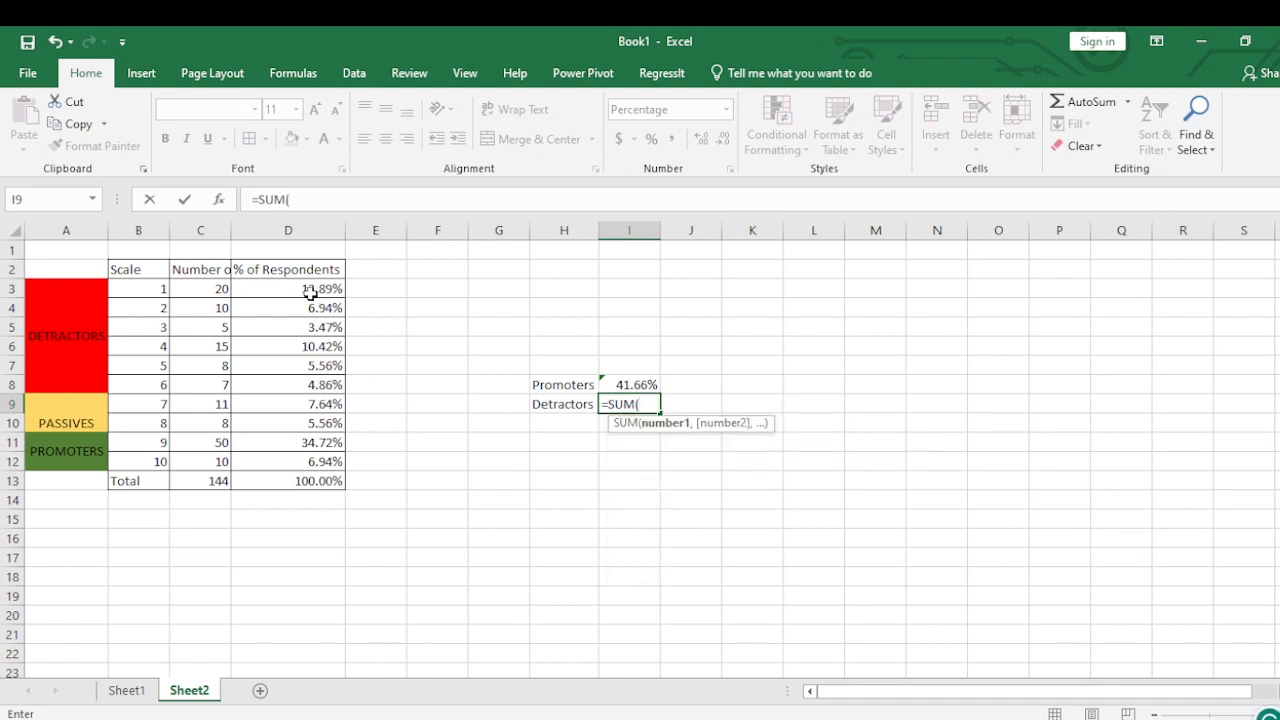
drag(310, 293, 307, 378)
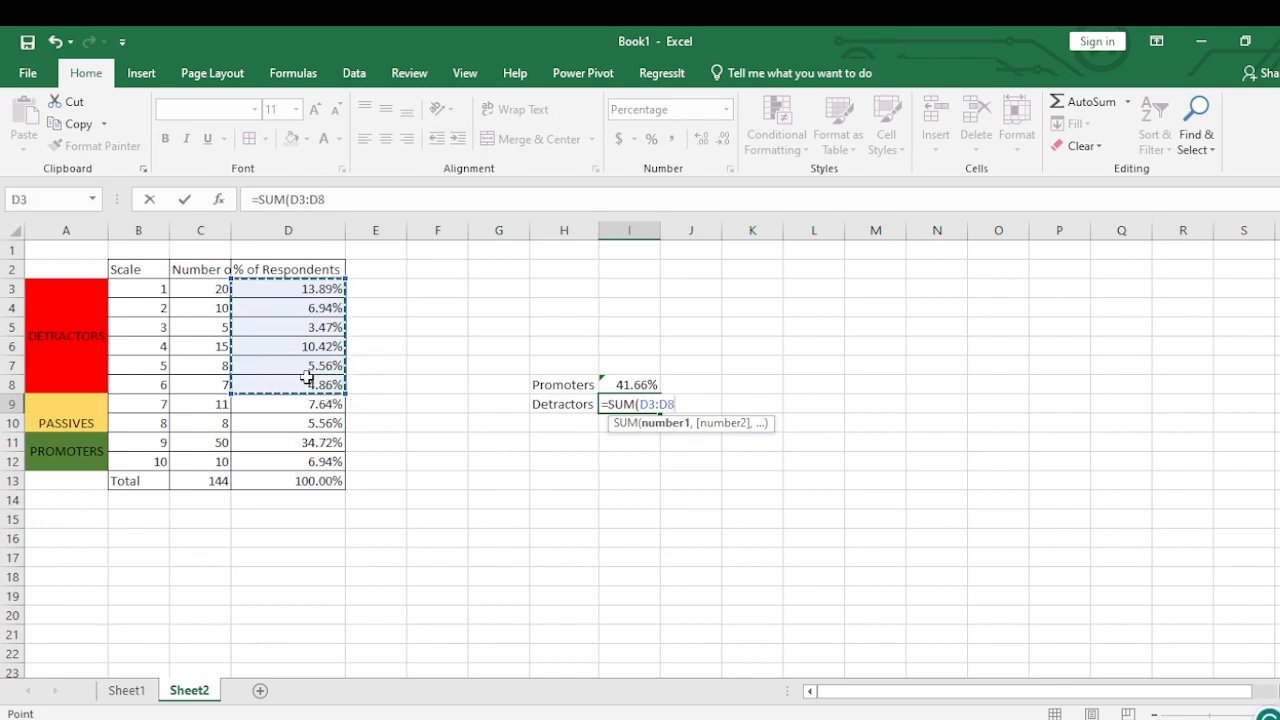
text())
key(Return)
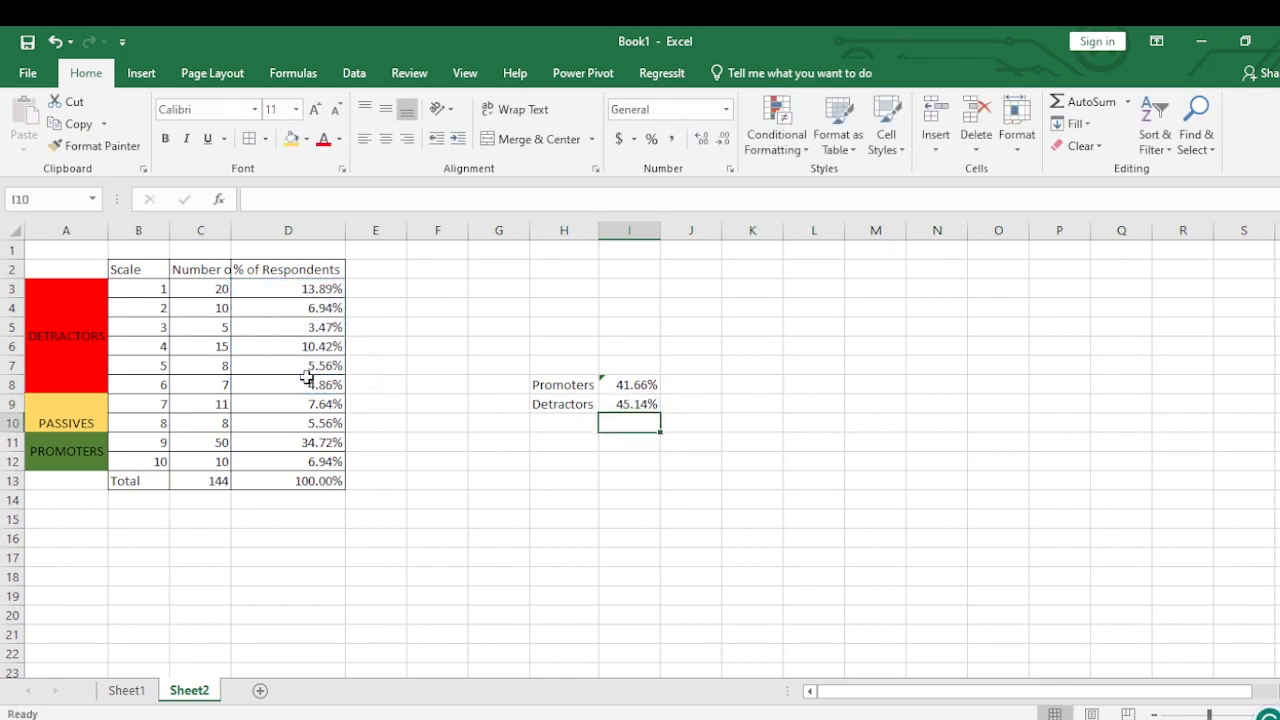
Step: Label cell H10 NPS and subtract detractors from promoters in I10 with =I8-I9
click(570, 429)
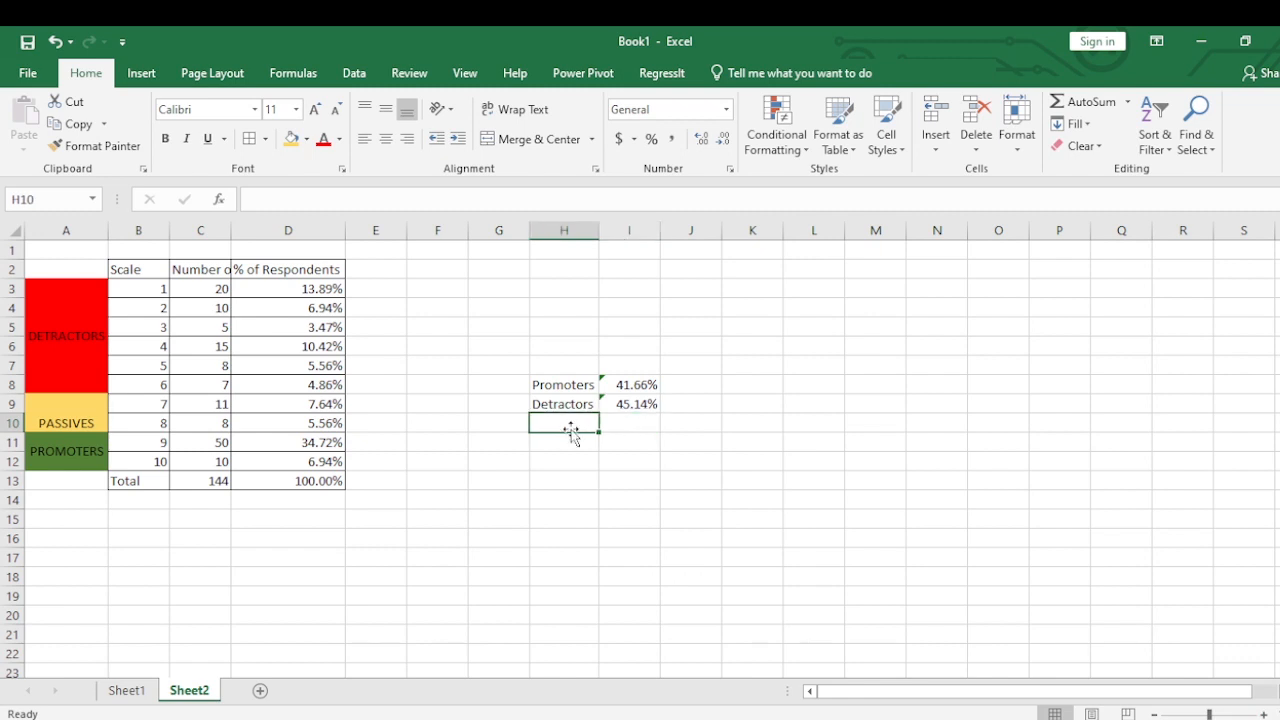
text(NPS)
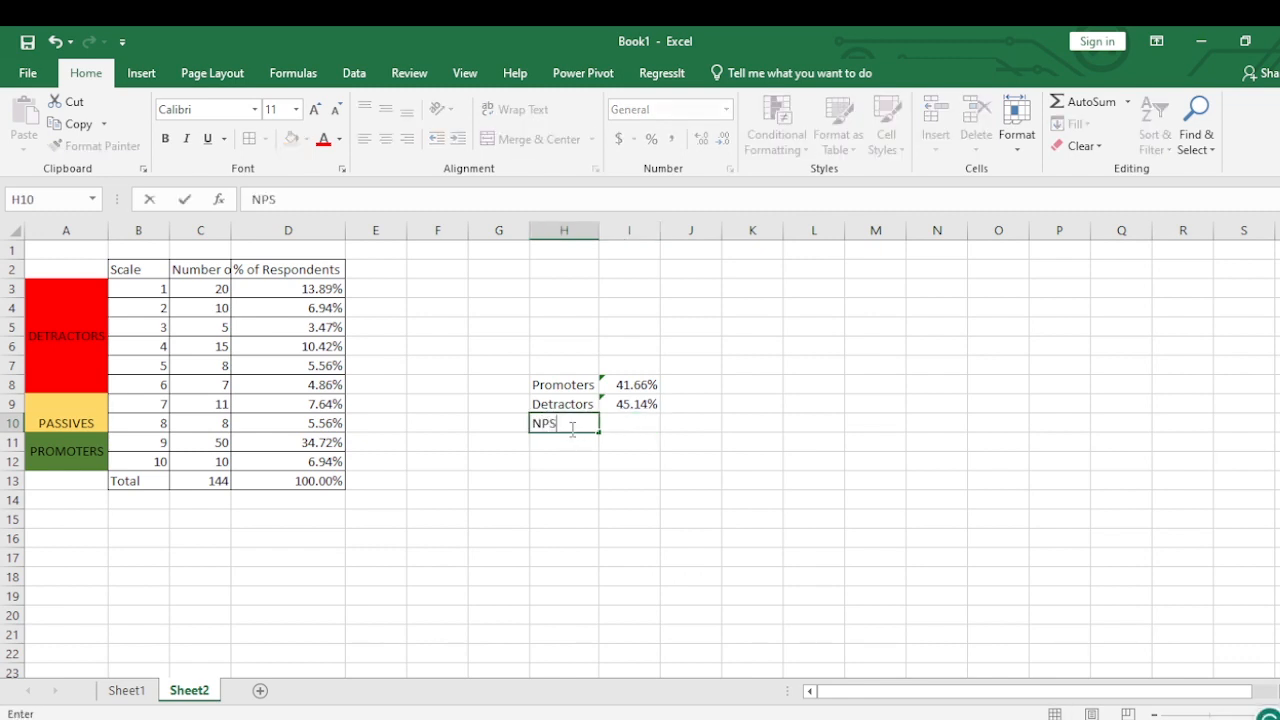
key(Tab)
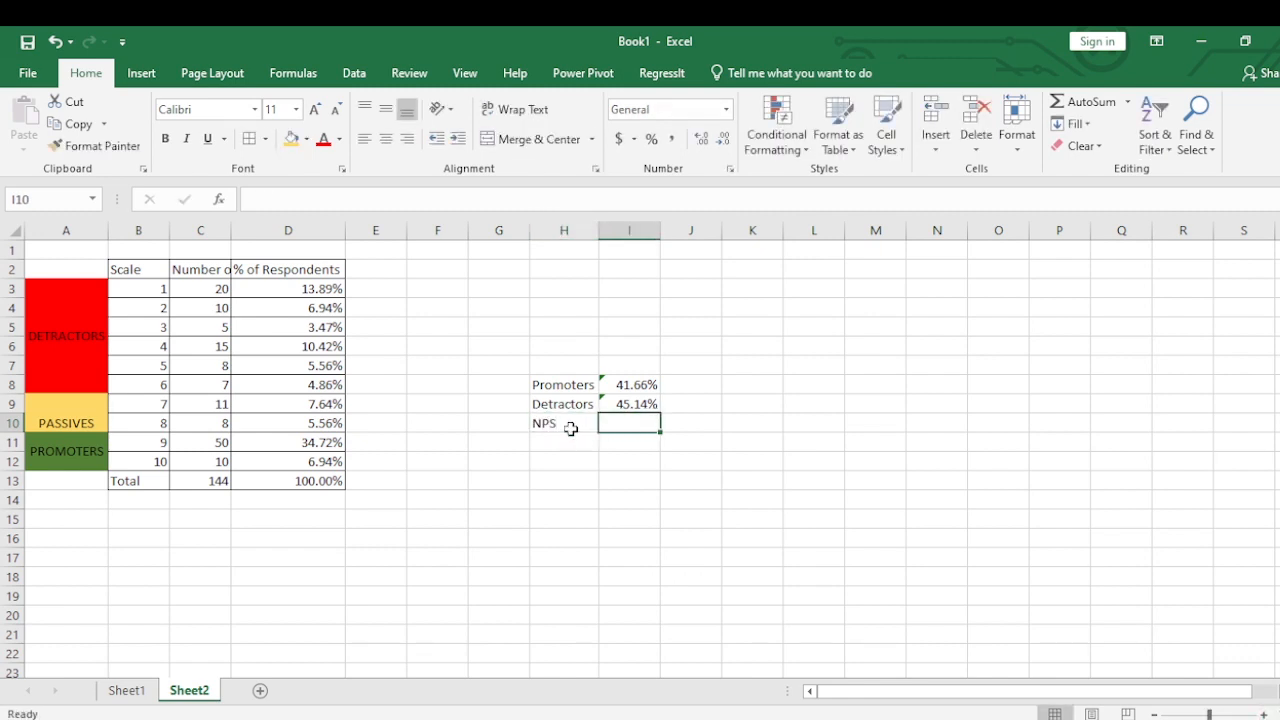
text(=)
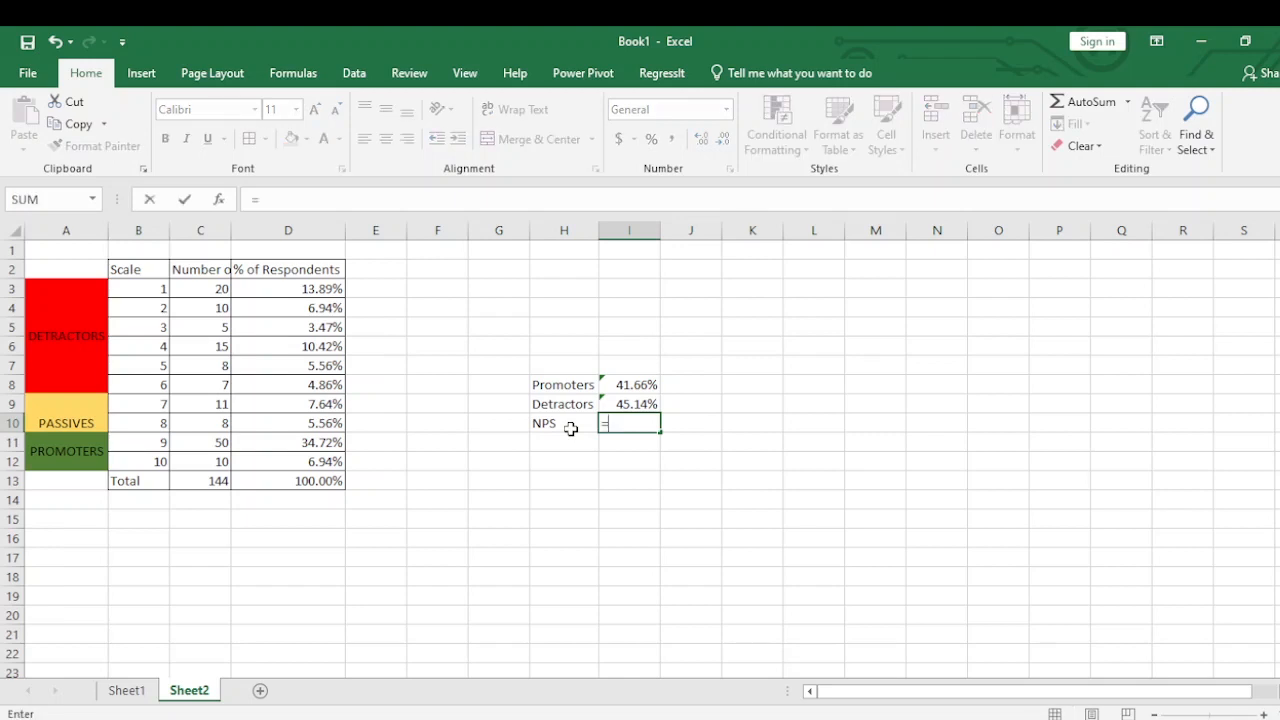
click(634, 384)
text(-)
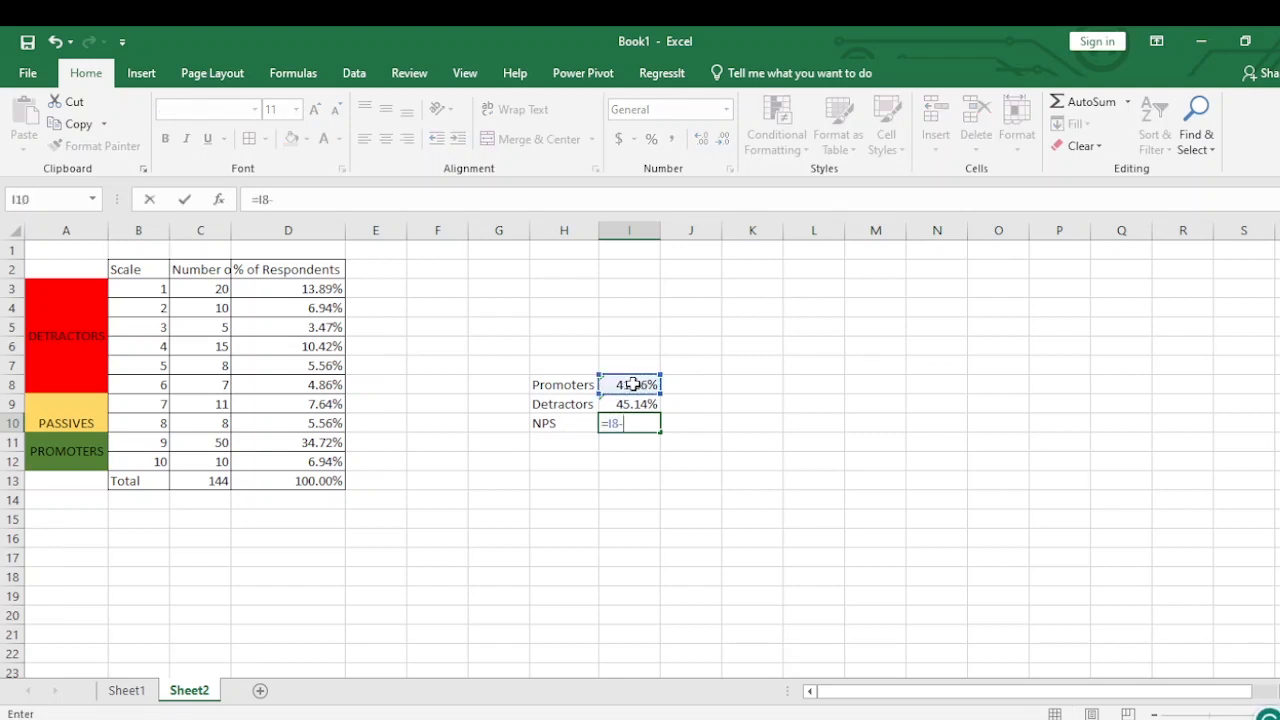
click(634, 403)
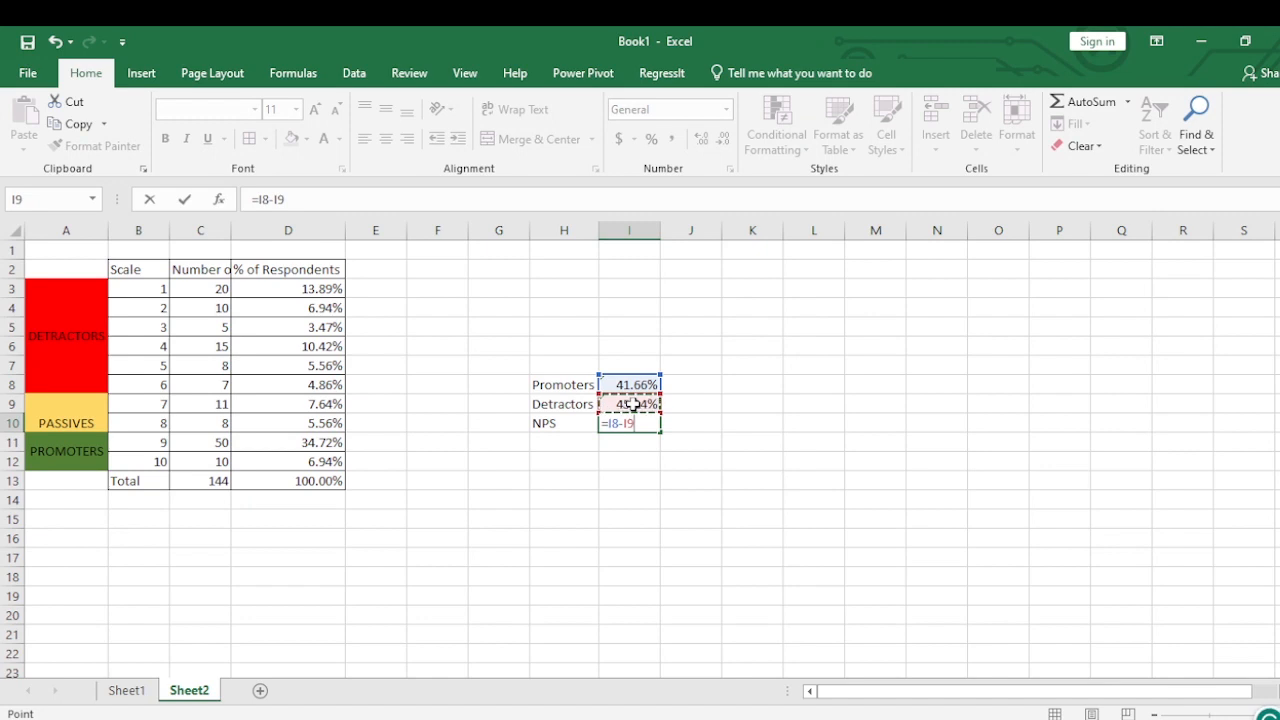
key(Return)
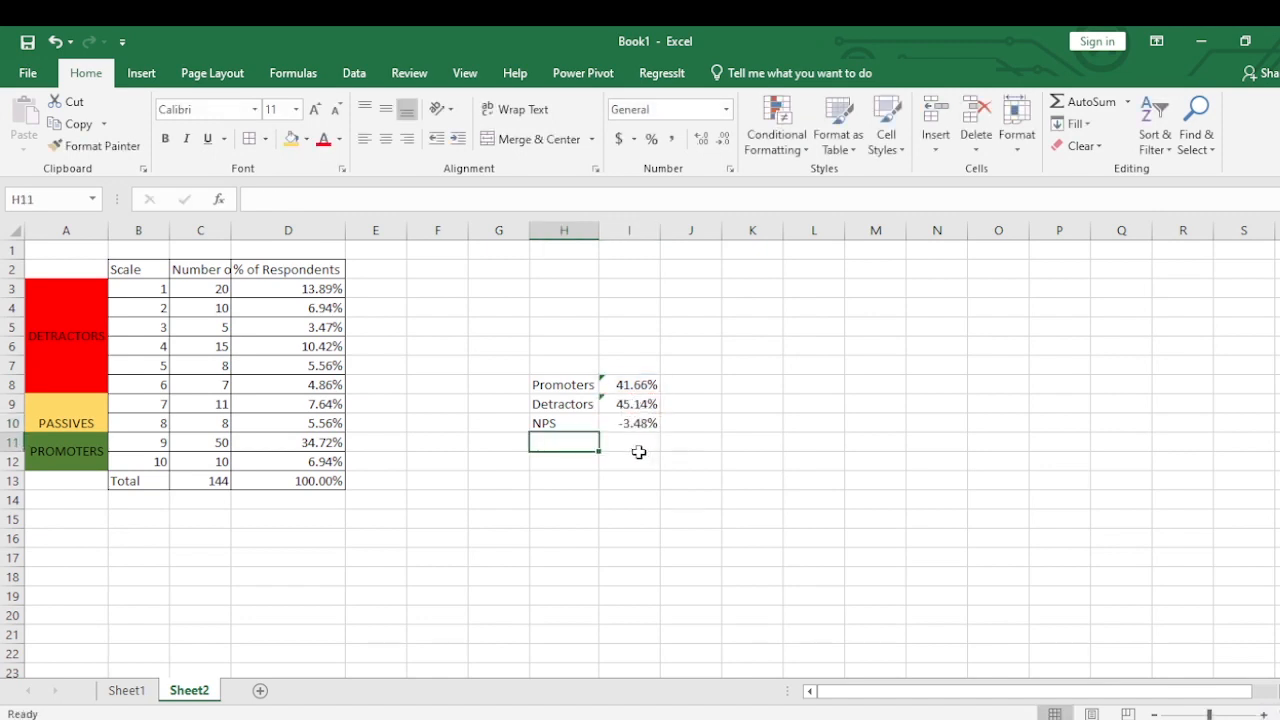